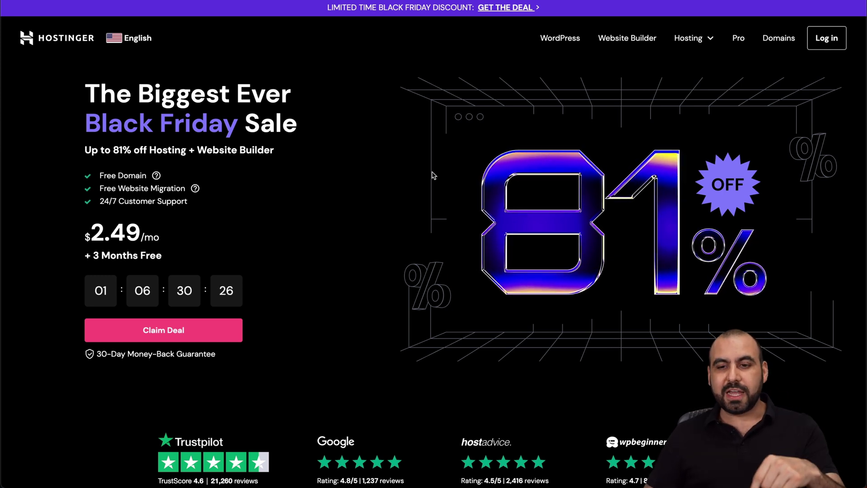
Go to Hostinger's Web Hosting plans and add the Business plan to the cart.
click(691, 39)
click(660, 72)
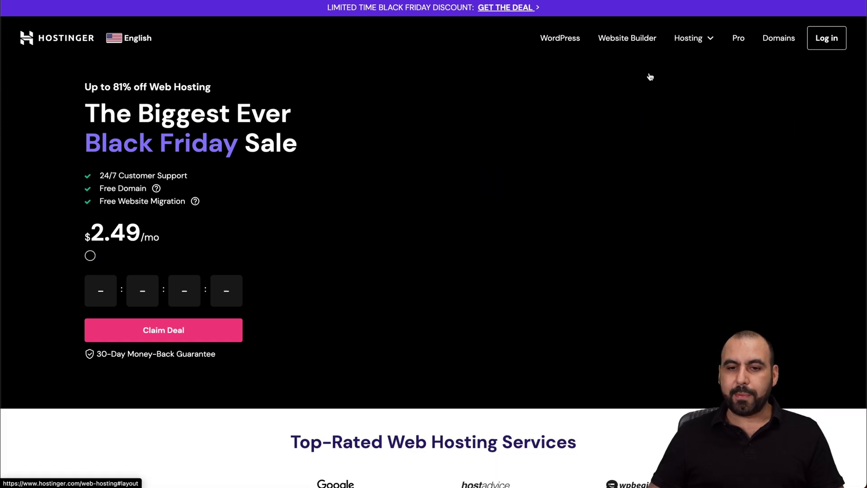
scroll(486, 283, down, 5)
scroll(487, 283, down, 7)
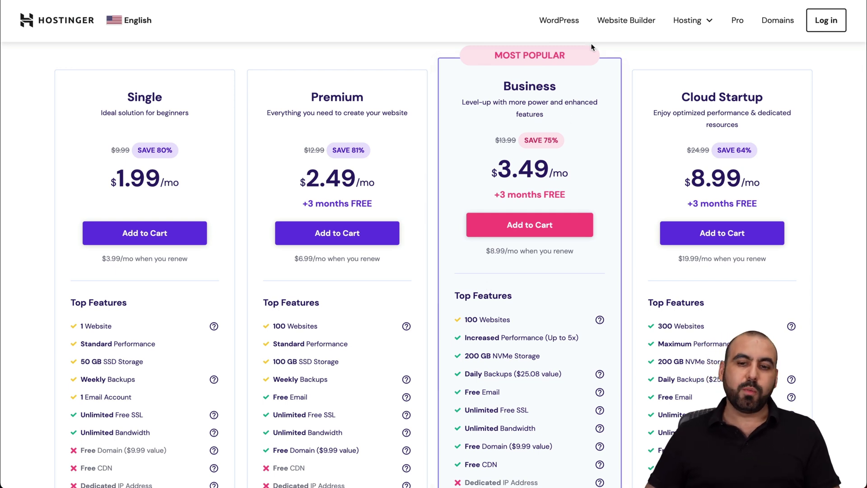
click(537, 223)
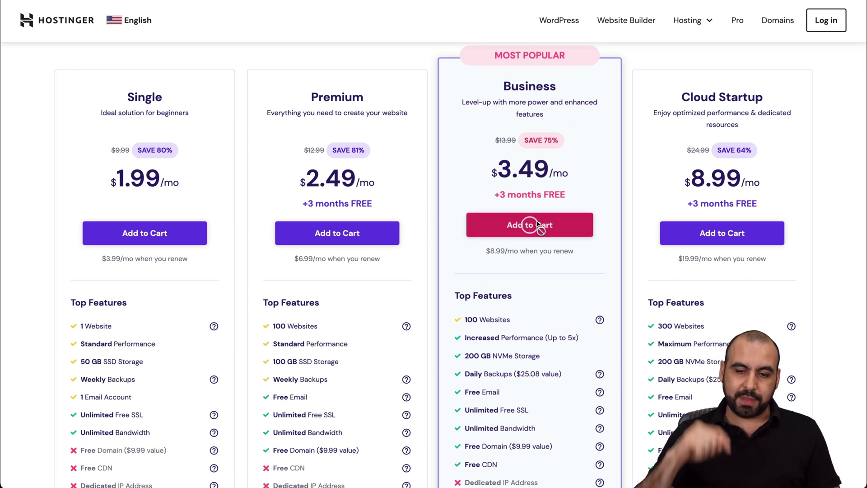
Apply coupon code SAASMASTER at checkout, bringing the total to $150.77.
scroll(706, 256, down, 1)
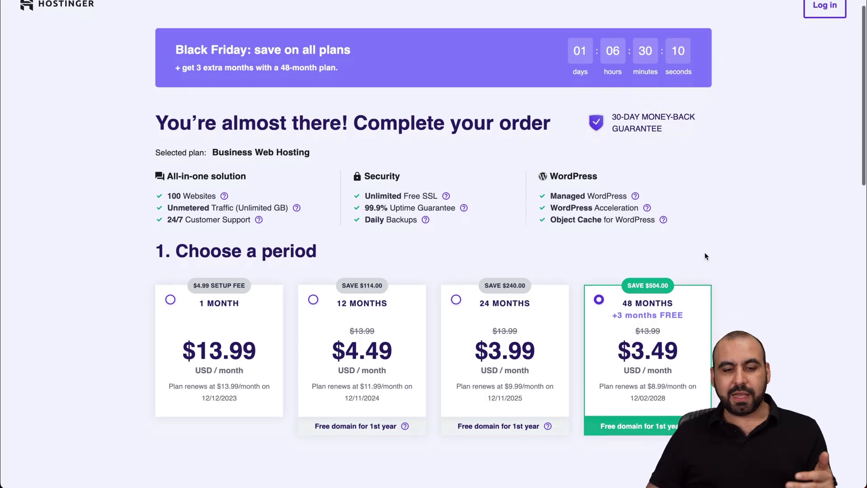
scroll(706, 256, down, 5)
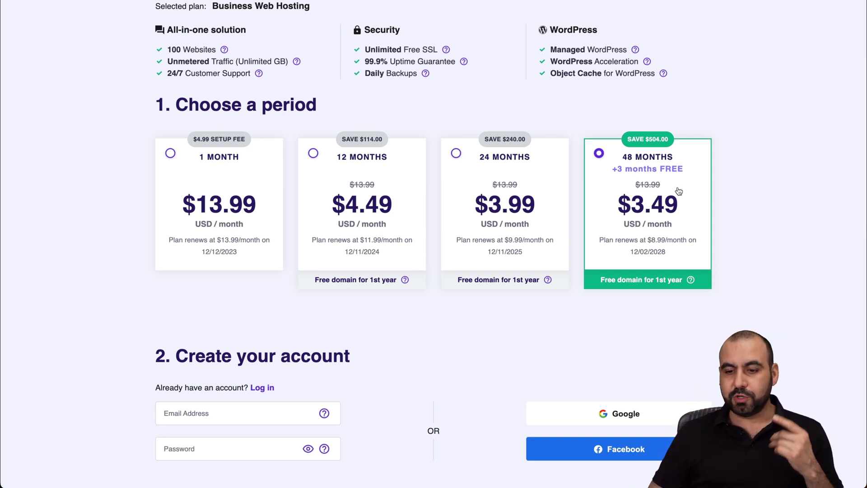
scroll(679, 191, down, 1)
scroll(679, 191, down, 5)
scroll(679, 191, down, 4)
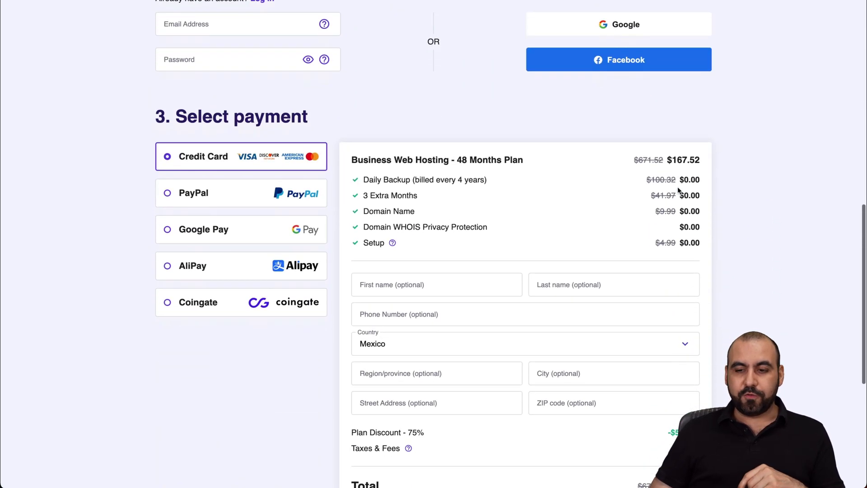
scroll(679, 191, down, 3)
scroll(679, 191, down, 2)
scroll(679, 191, down, 2)
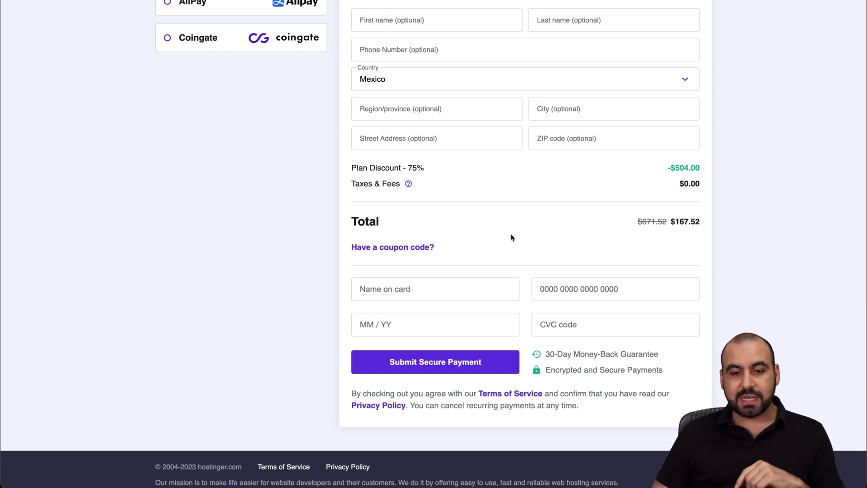
click(429, 251)
click(428, 277)
text(SAASMASTER)
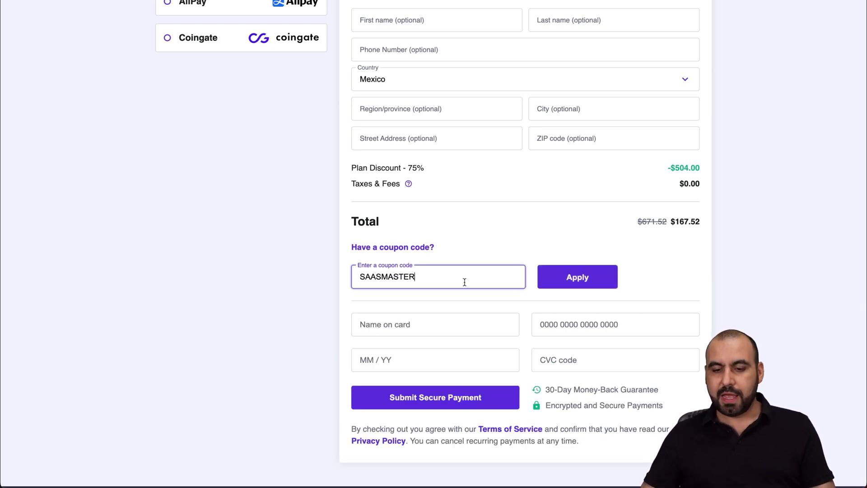
click(575, 285)
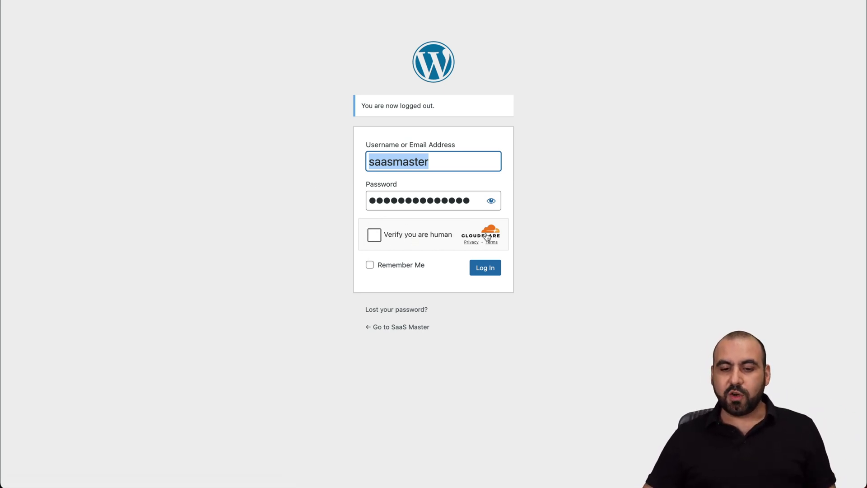
Tick 'Verify you are human' to pass the Cloudflare check on the WordPress login page.
click(375, 235)
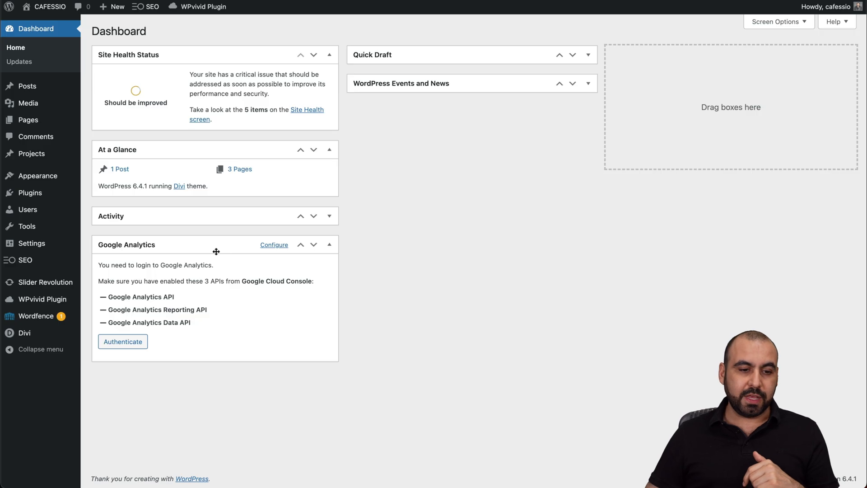
Search the plugin directory for 'turnstile' and install Simple Cloudflare Turnstile.
mouse_move(30, 192)
click(101, 209)
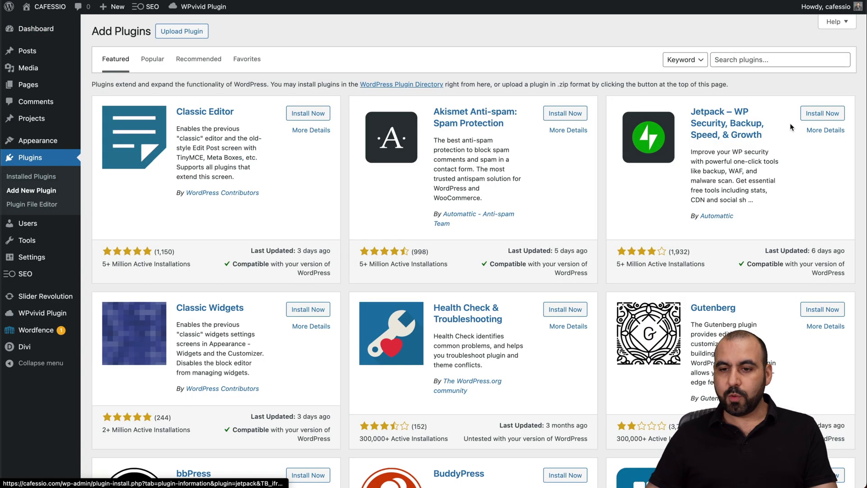
click(777, 60)
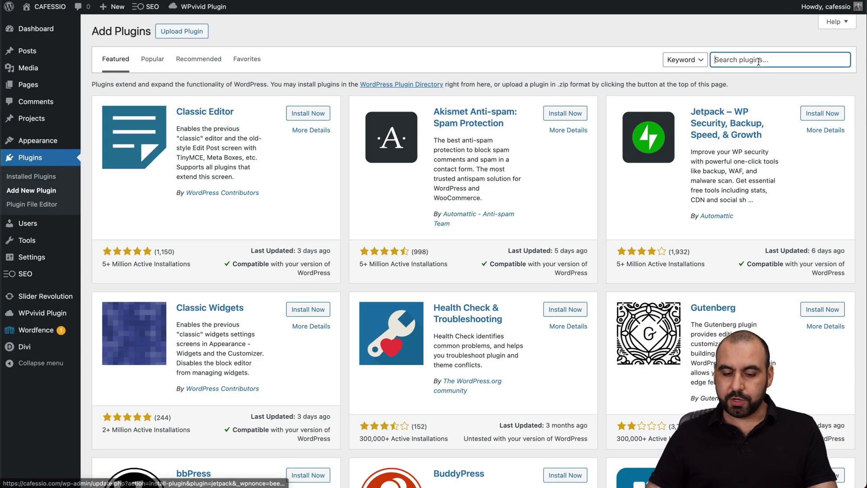
text(turnstile)
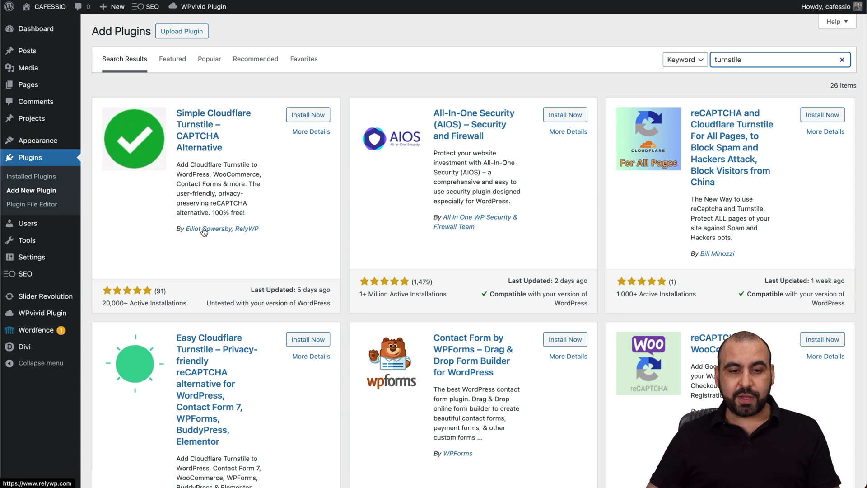
click(305, 118)
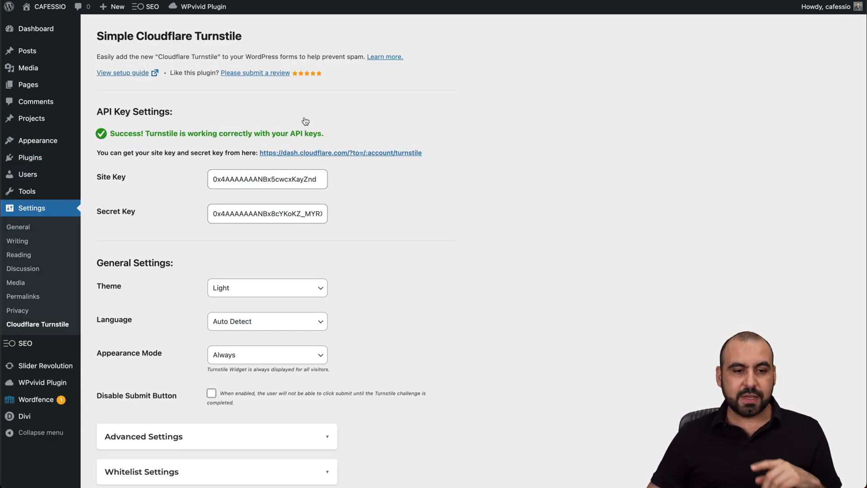
Delete the existing Site Key and Secret Key from the Turnstile plugin settings.
triple_click(296, 179)
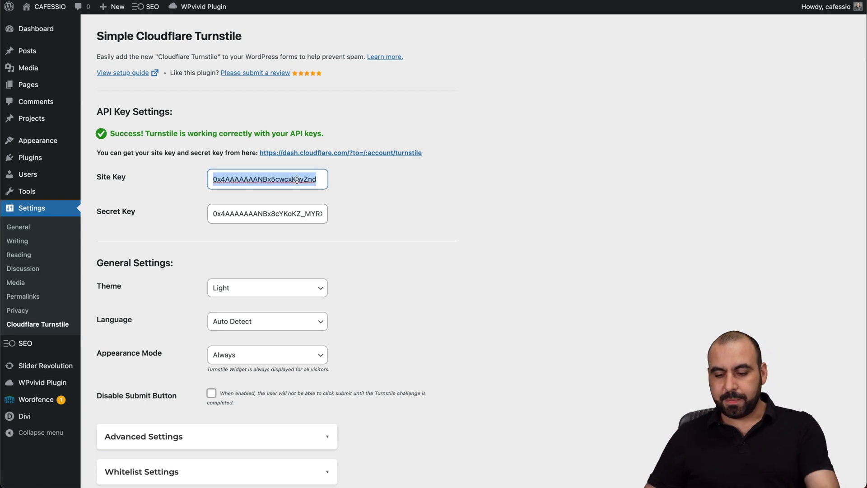
key(BackSpace)
triple_click(290, 213)
key(BackSpace)
scroll(321, 232, down, 5)
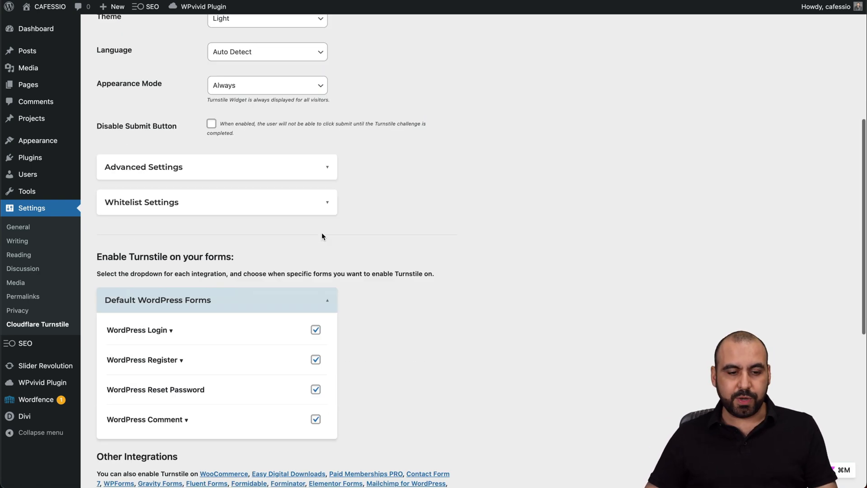
scroll(322, 232, down, 5)
scroll(338, 230, up, 5)
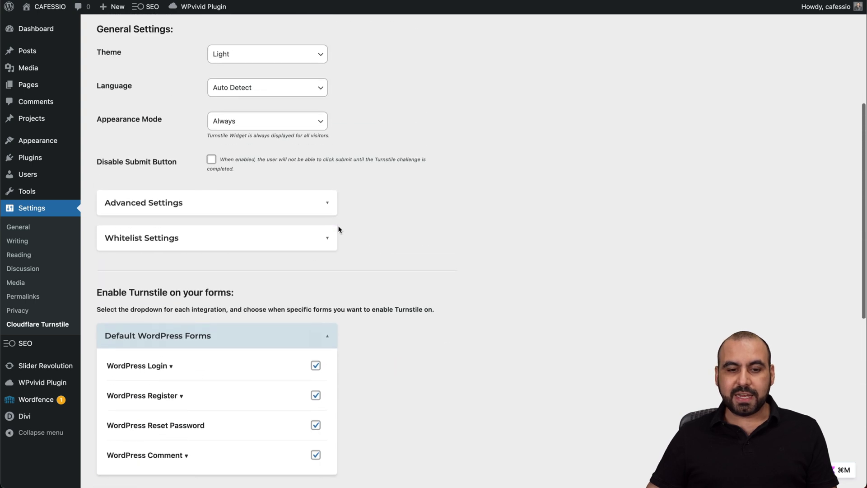
scroll(338, 229, up, 5)
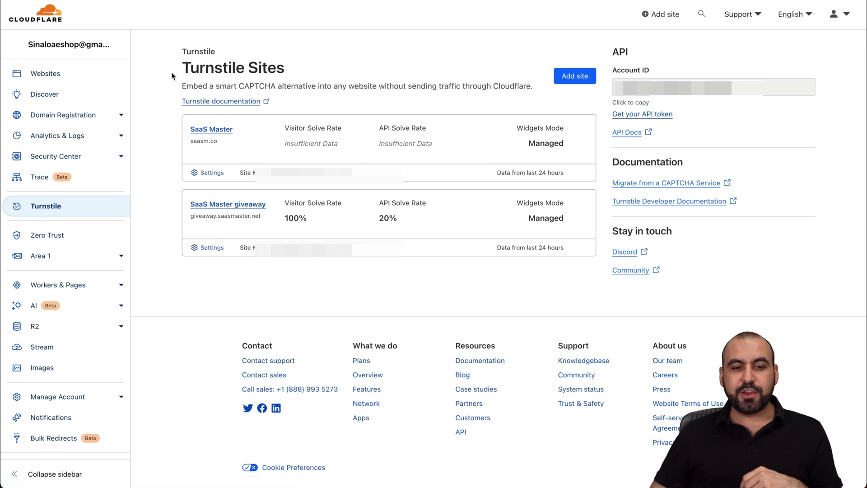
Name a new Turnstile widget CAFESSIO and add cafessio.com as its domain.
click(561, 74)
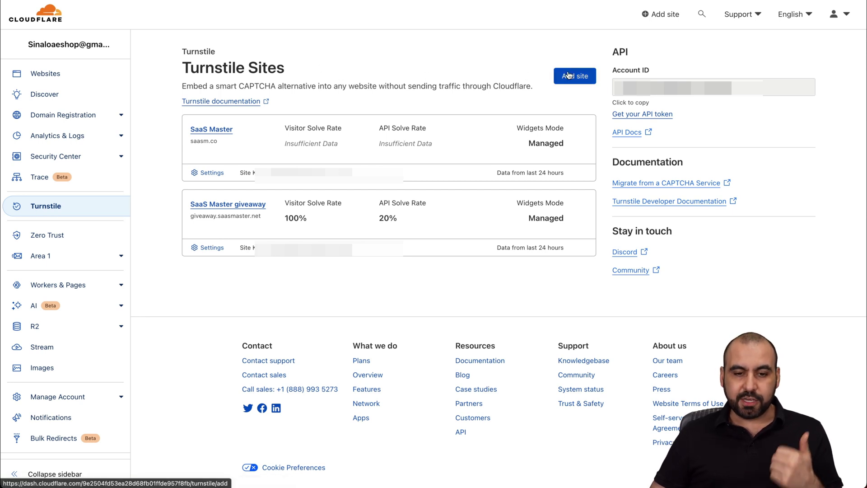
click(253, 131)
text(CAFESSIO)
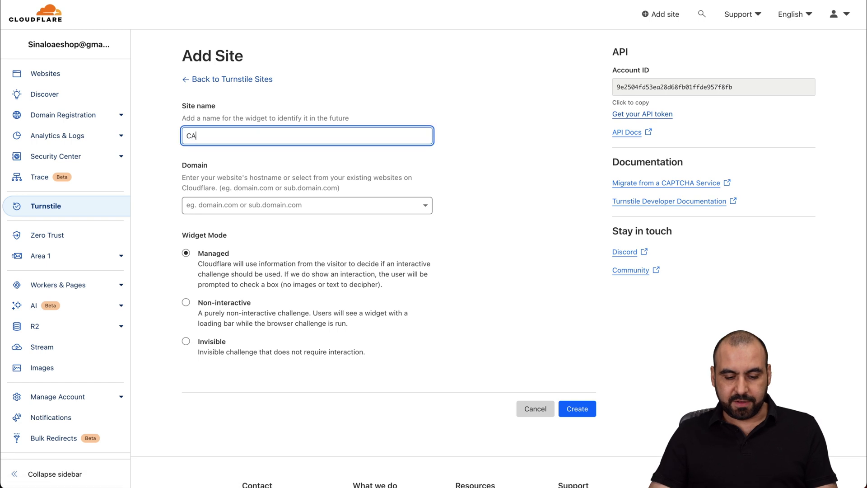
click(242, 206)
click(192, 217)
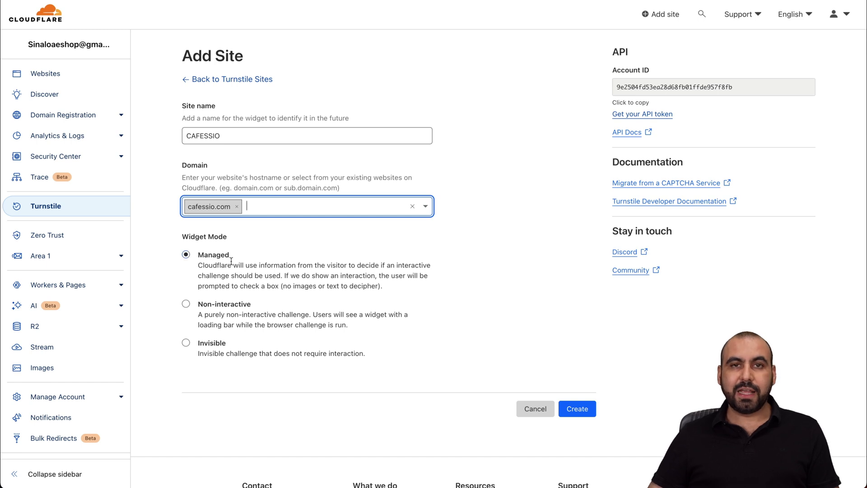
Create the widget and copy its new site key and secret key.
click(568, 408)
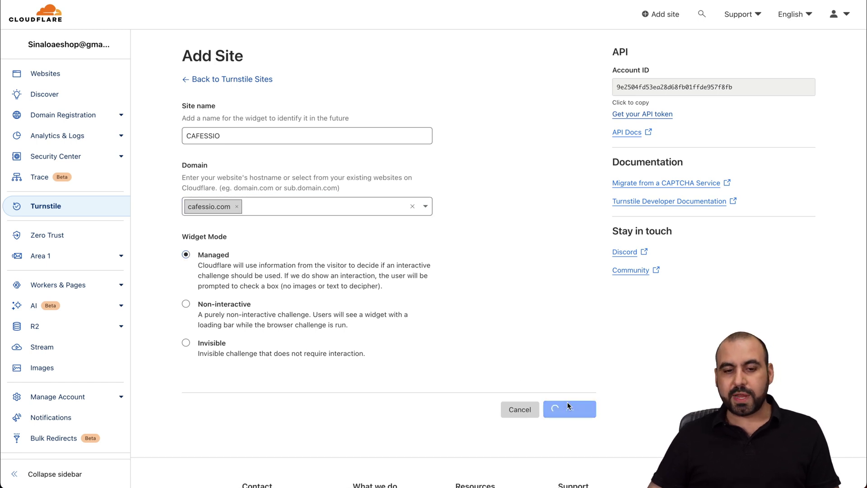
click(225, 242)
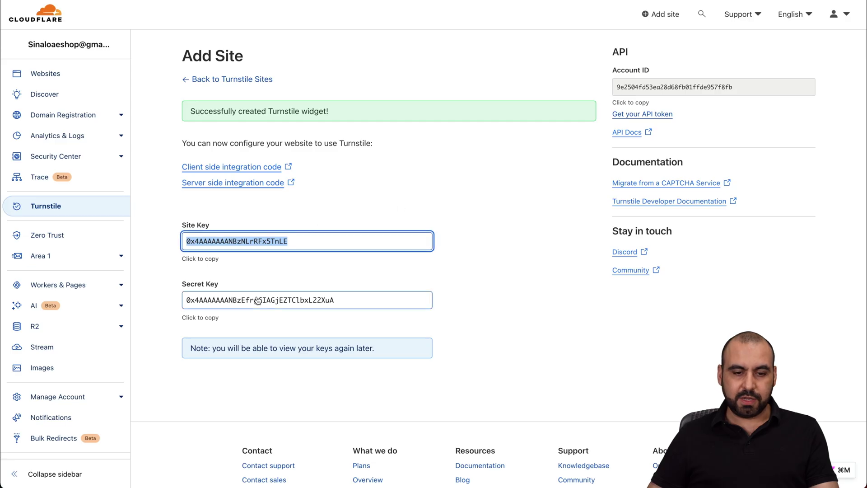
click(257, 301)
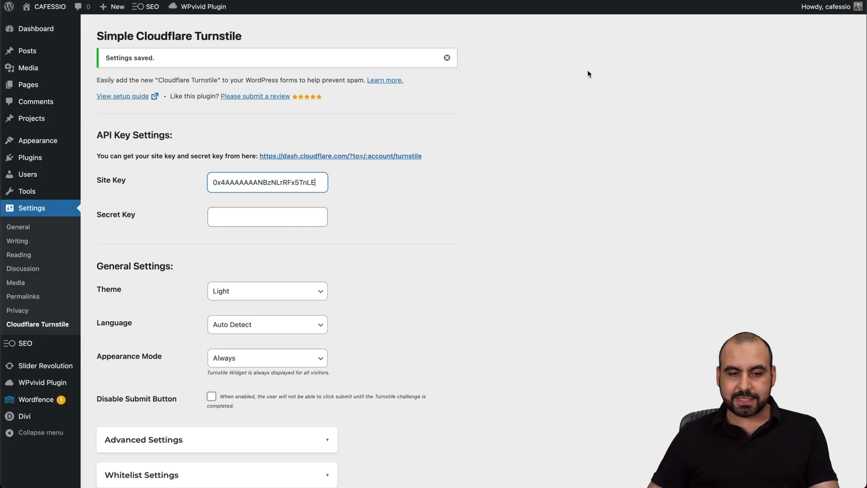
Paste the new Cloudflare secret key into the plugin's Secret Key field.
click(285, 220)
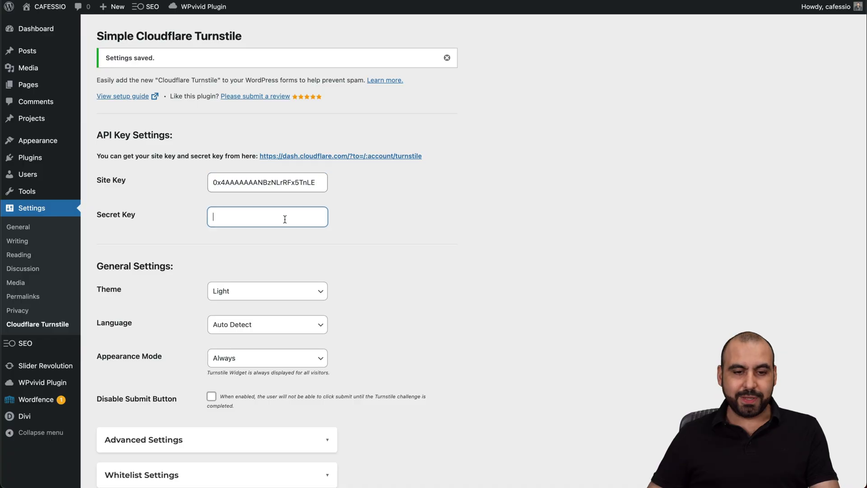
key(ctrl+v)
click(447, 225)
scroll(446, 223, down, 3)
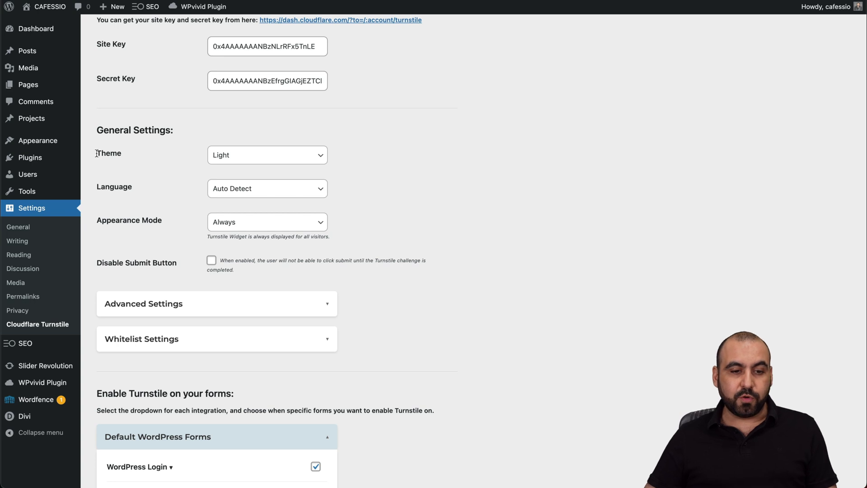
Keep the widget language on Auto Detect and appearance mode on Always.
click(251, 192)
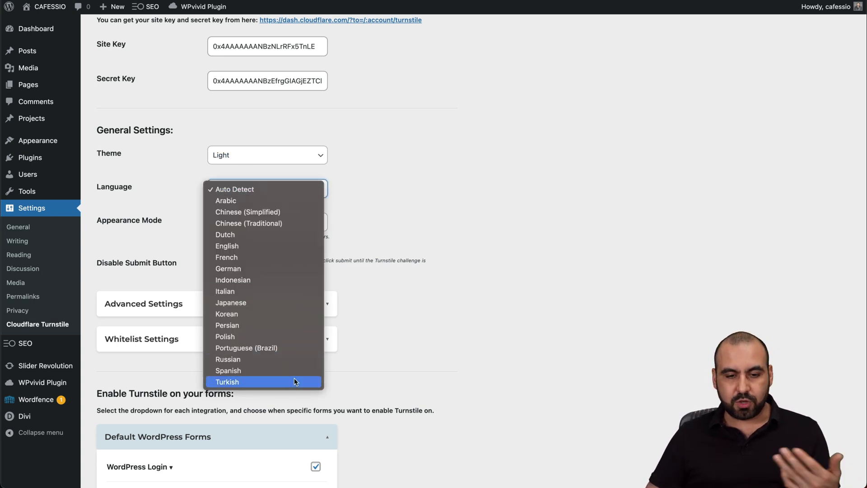
click(408, 280)
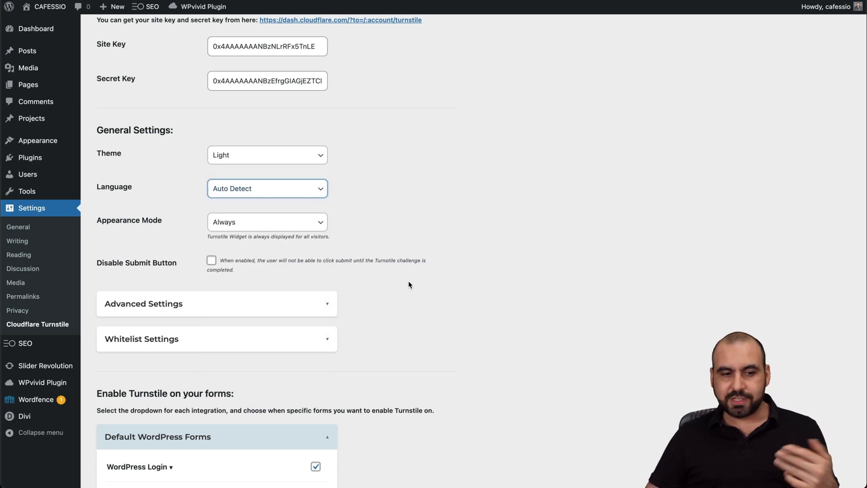
click(270, 225)
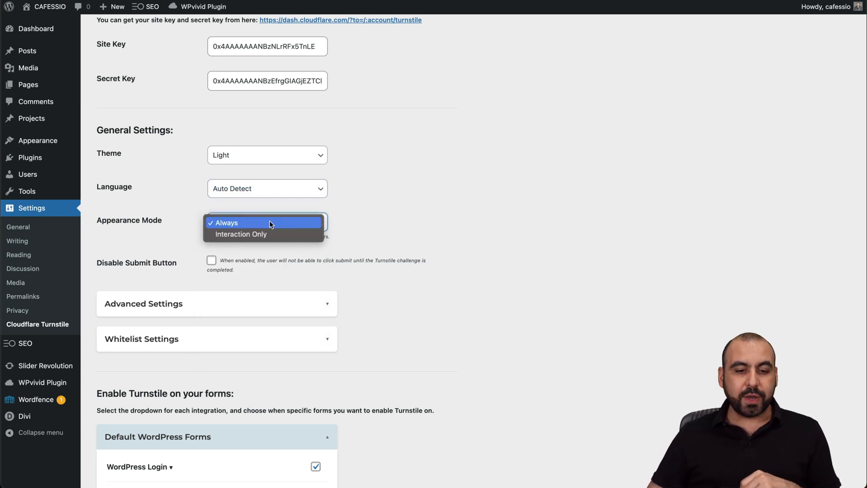
click(307, 226)
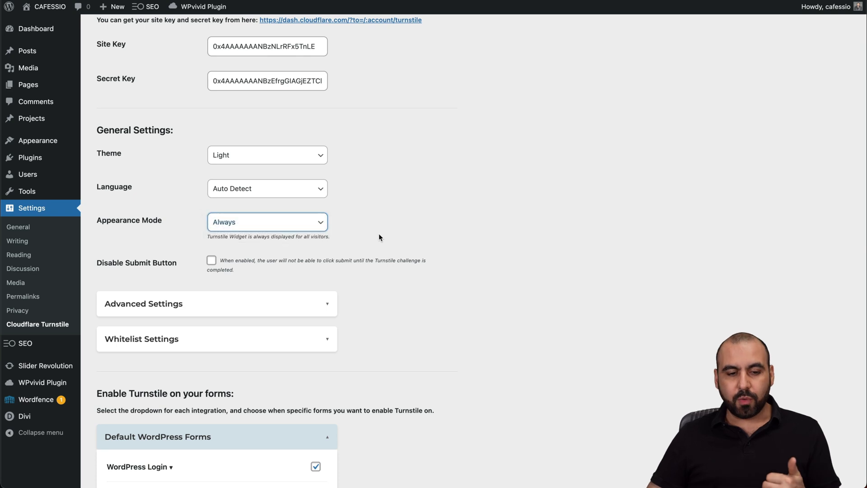
scroll(378, 233, down, 2)
scroll(379, 233, down, 1)
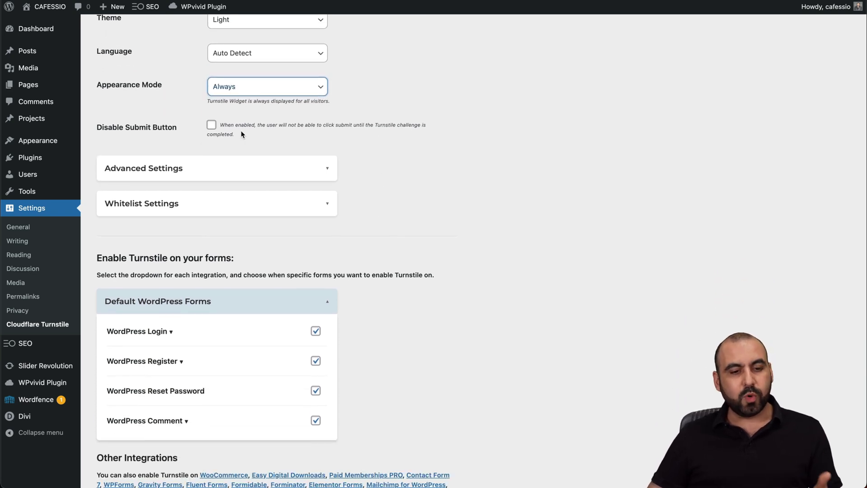
click(218, 168)
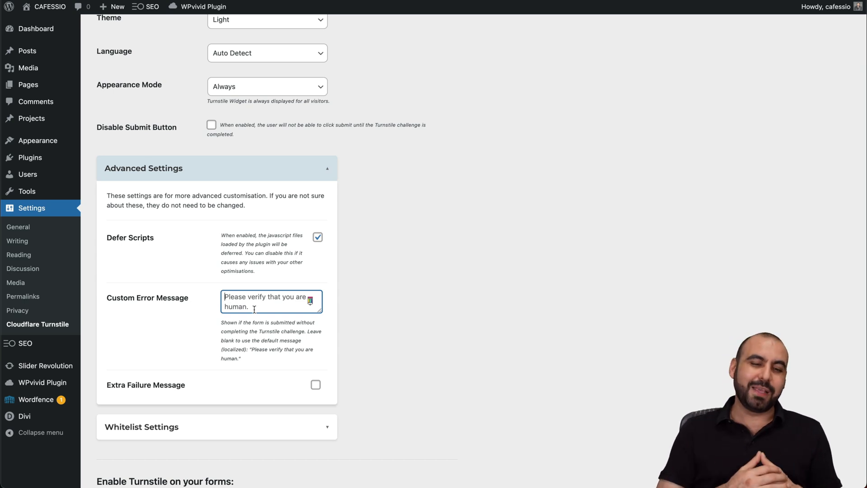
Review the advanced settings, leaving Extra Failure Message turned off.
scroll(147, 322, down, 3)
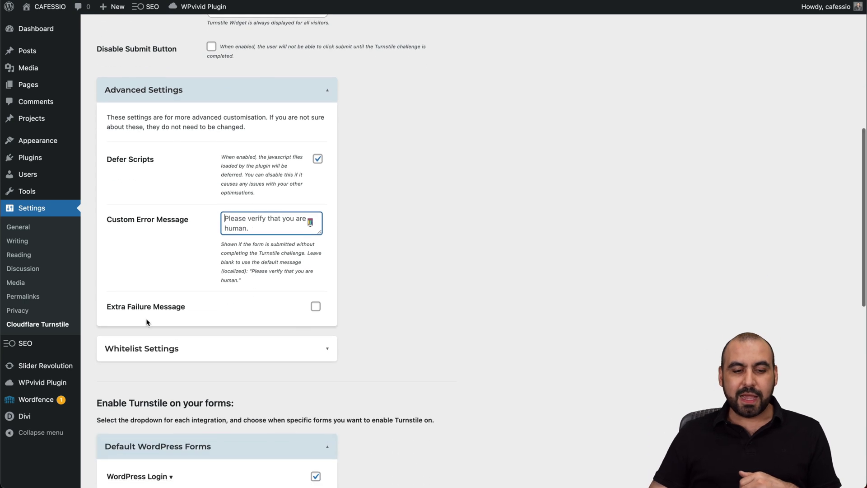
click(315, 308)
scroll(253, 252, down, 4)
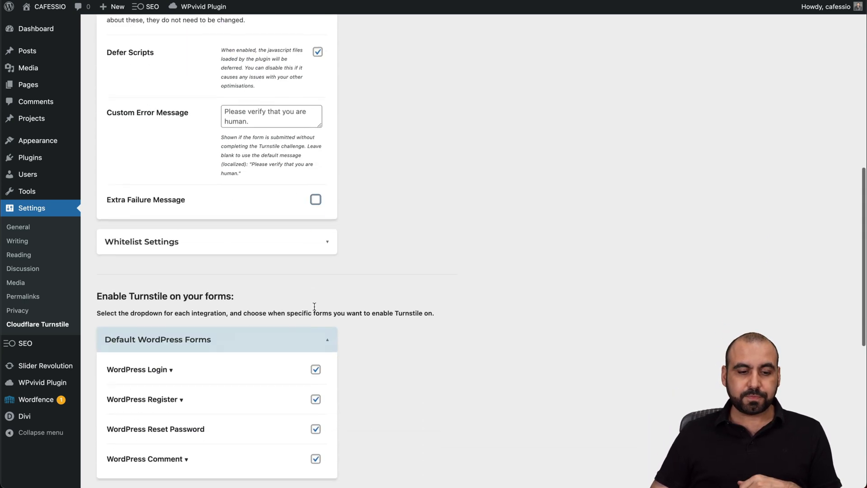
scroll(201, 204, down, 2)
Review the whitelist settings unchanged and save the Turnstile plugin settings.
click(201, 203)
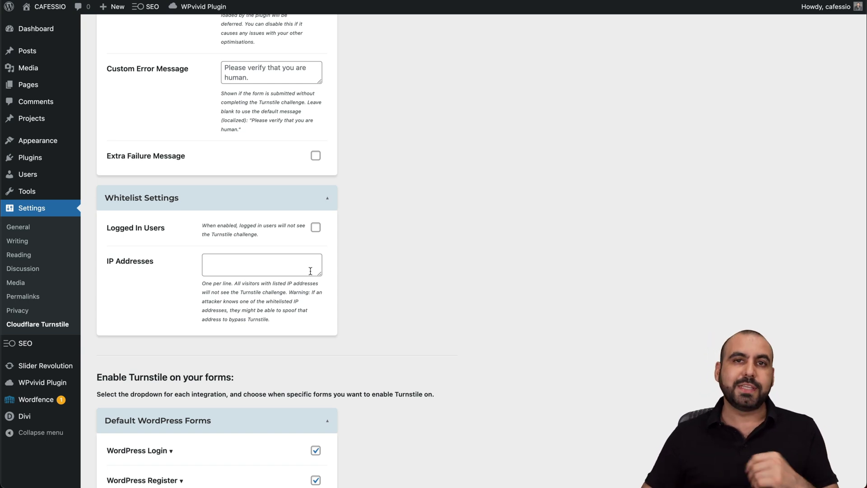
scroll(310, 271, down, 1)
scroll(310, 270, down, 1)
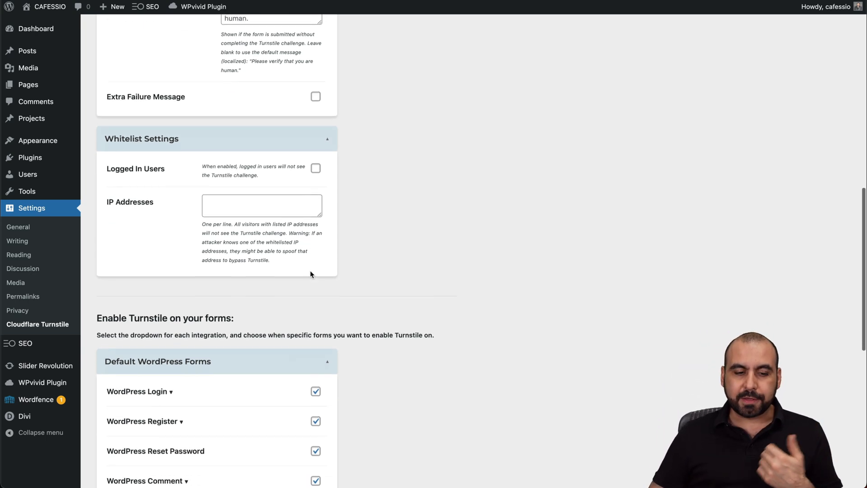
scroll(310, 270, down, 4)
scroll(176, 177, down, 2)
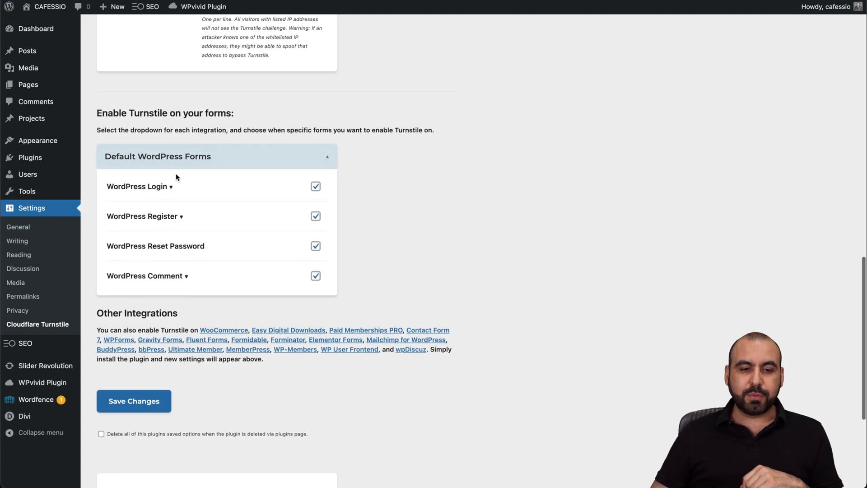
scroll(195, 173, down, 2)
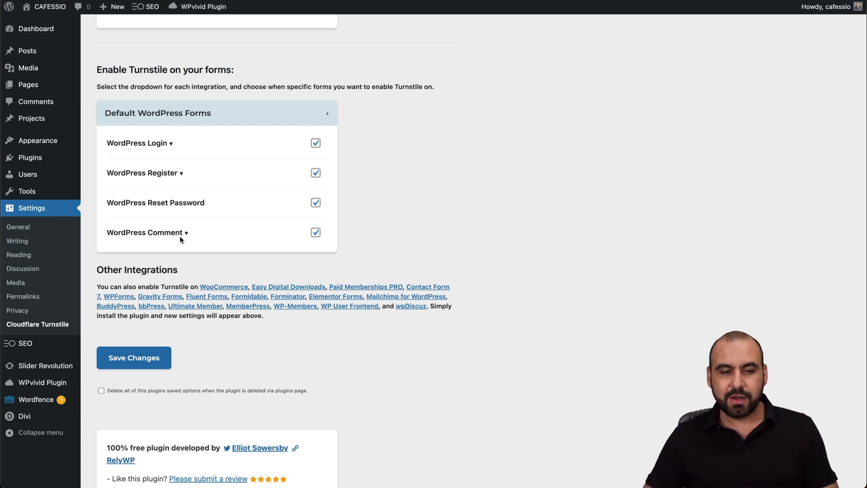
click(152, 356)
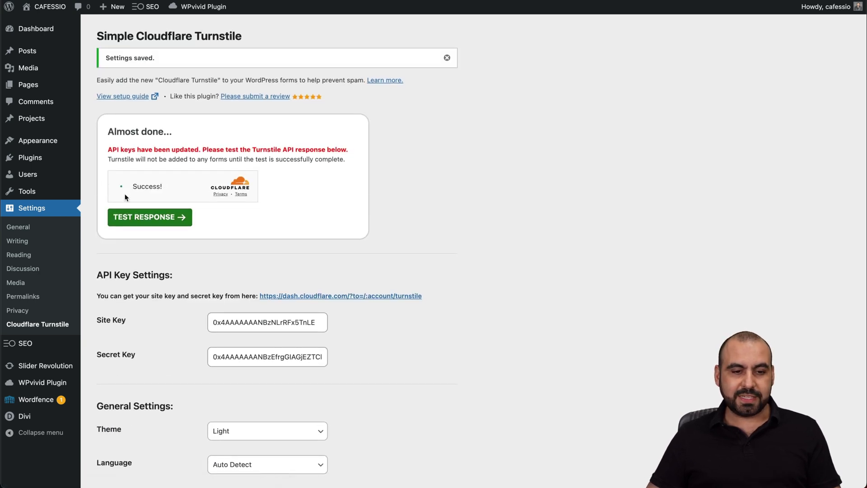
Run TEST RESPONSE in the Almost done box to verify the Turnstile API keys.
click(165, 218)
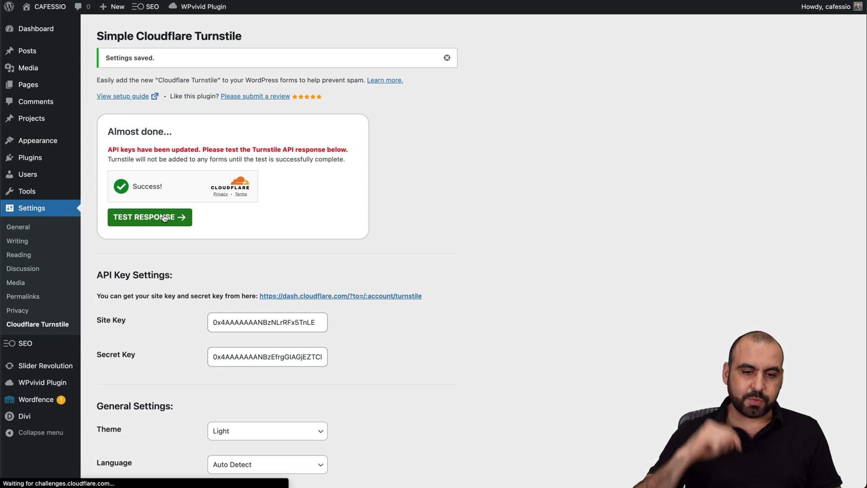